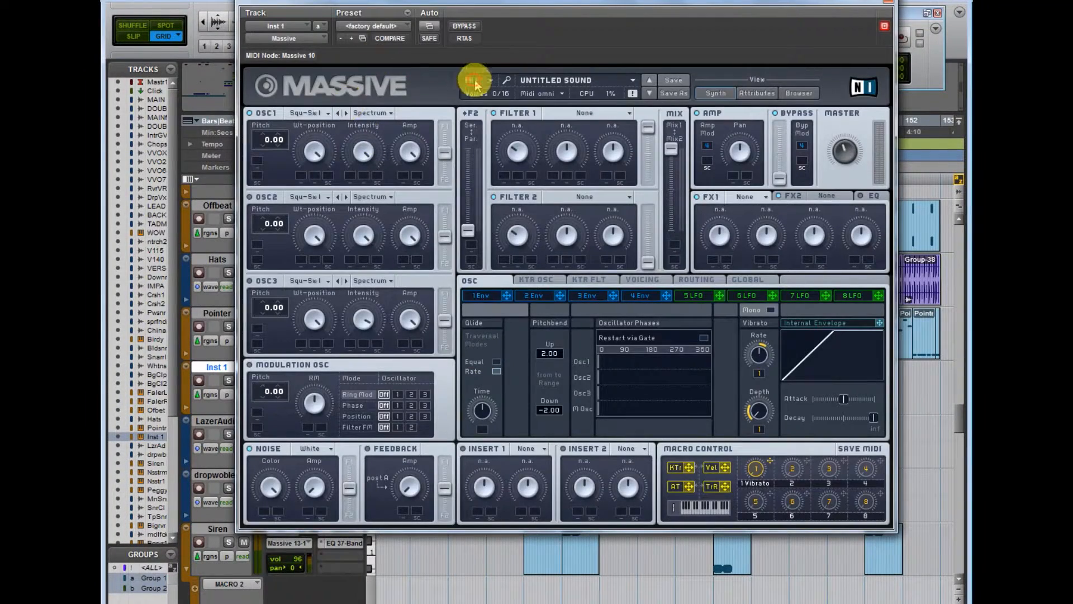
Step: Start a new sound and set oscillator 1 to the Smooth Square wavetable in Formant mode
{"action": "left_click", "coordinate": [474, 81]}
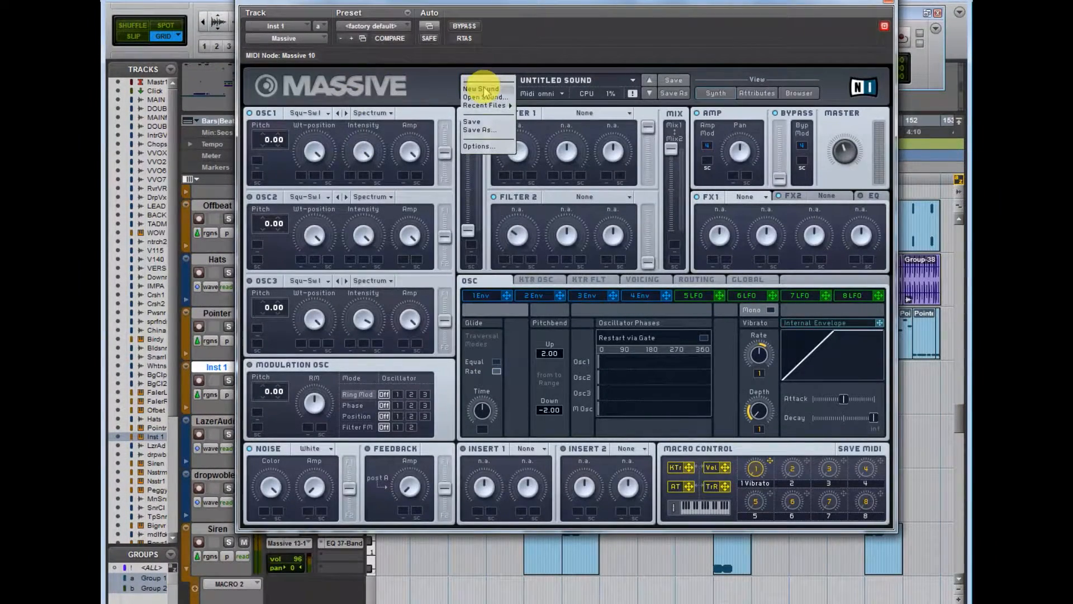
{"action": "left_click", "coordinate": [484, 90]}
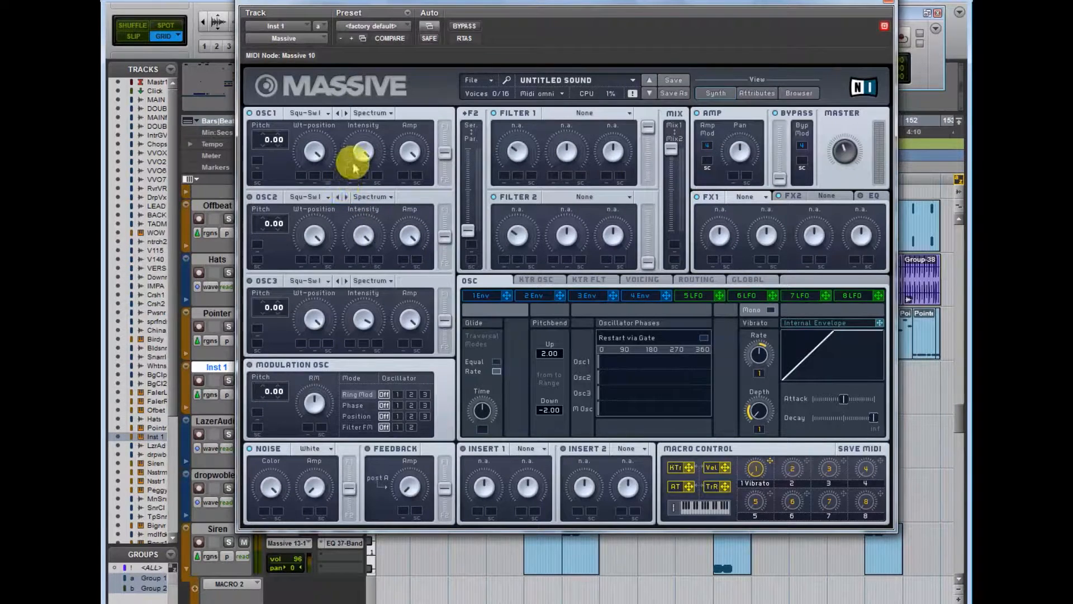
{"action": "left_click", "coordinate": [307, 112]}
{"action": "left_click", "coordinate": [313, 139]}
{"action": "left_click", "coordinate": [371, 113]}
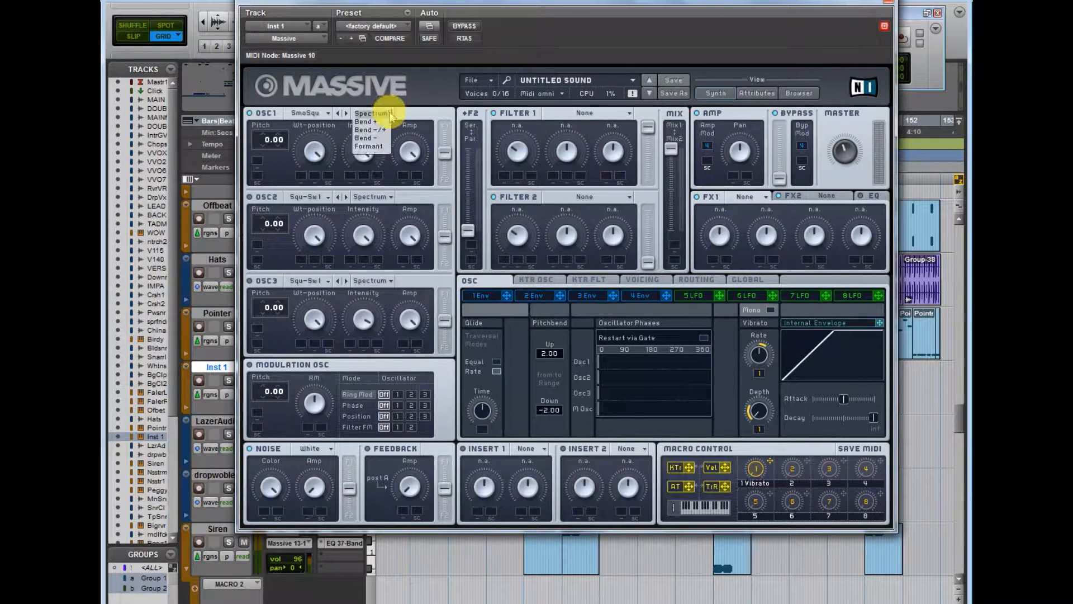
{"action": "left_click", "coordinate": [369, 147]}
Step: Set oscillator 1's pitch to 12.00 and reduce its Wt-position and Formant intensity
{"action": "left_click_drag", "start_coordinate": [270, 156], "coordinate": [283, 136]}
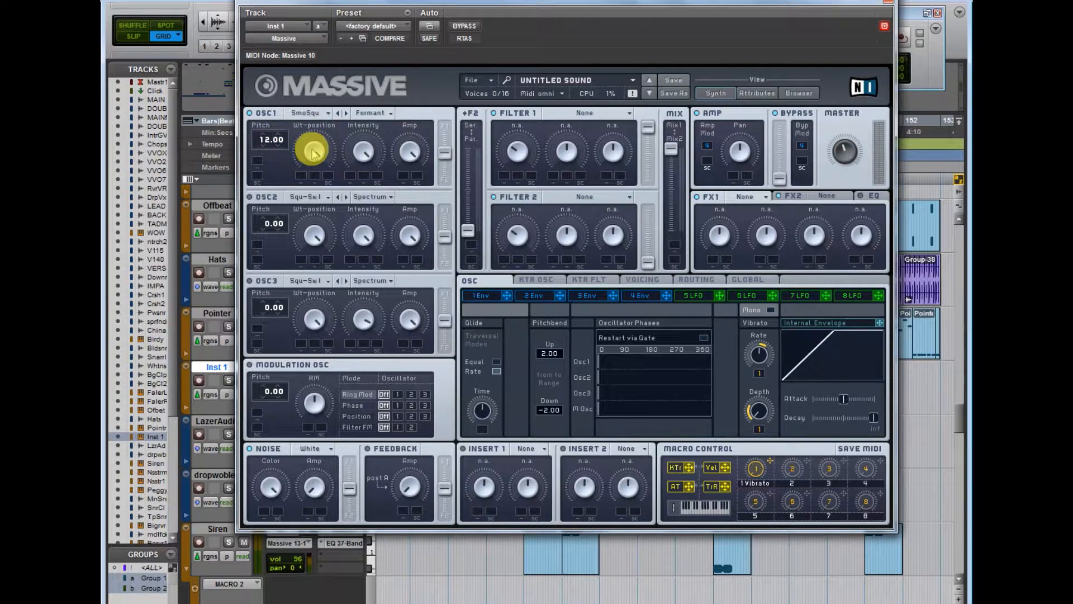
{"action": "left_click_drag", "start_coordinate": [315, 156], "coordinate": [315, 182]}
{"action": "mouse_move", "coordinate": [369, 149]}
{"action": "left_mouse_down"}
{"action": "mouse_move", "coordinate": [355, 148]}
{"action": "mouse_move", "coordinate": [354, 283]}
{"action": "mouse_move", "coordinate": [363, 147]}
{"action": "left_mouse_up"}
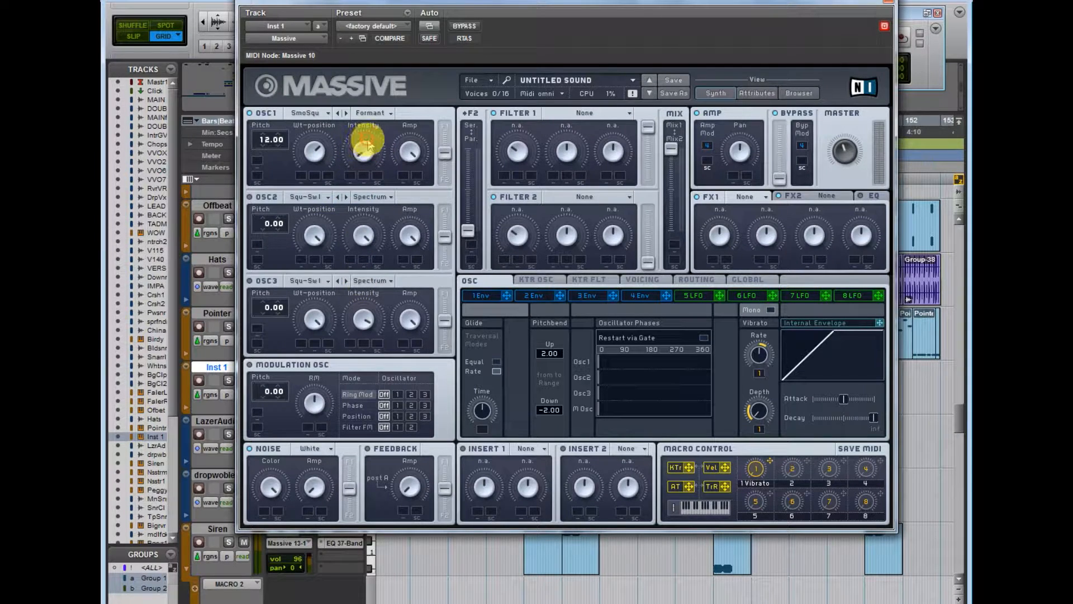
{"action": "left_click", "coordinate": [410, 154]}
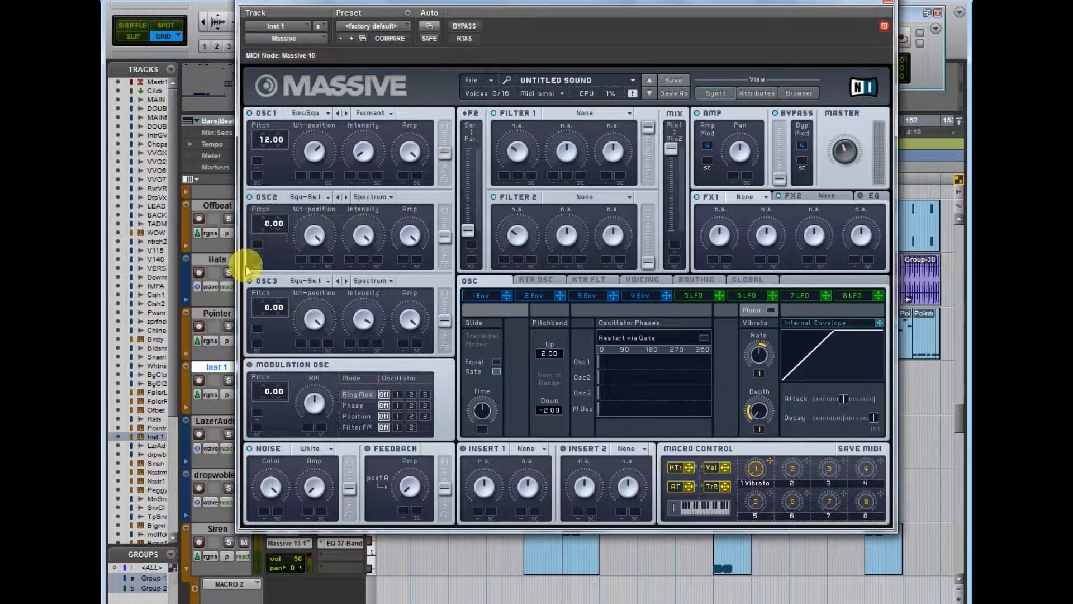
Step: Load Roughmath III in oscillator 2 and Modern Talking in oscillator 3, adjusting oscillator 3's Wt-position and intensity
{"action": "left_click", "coordinate": [314, 199]}
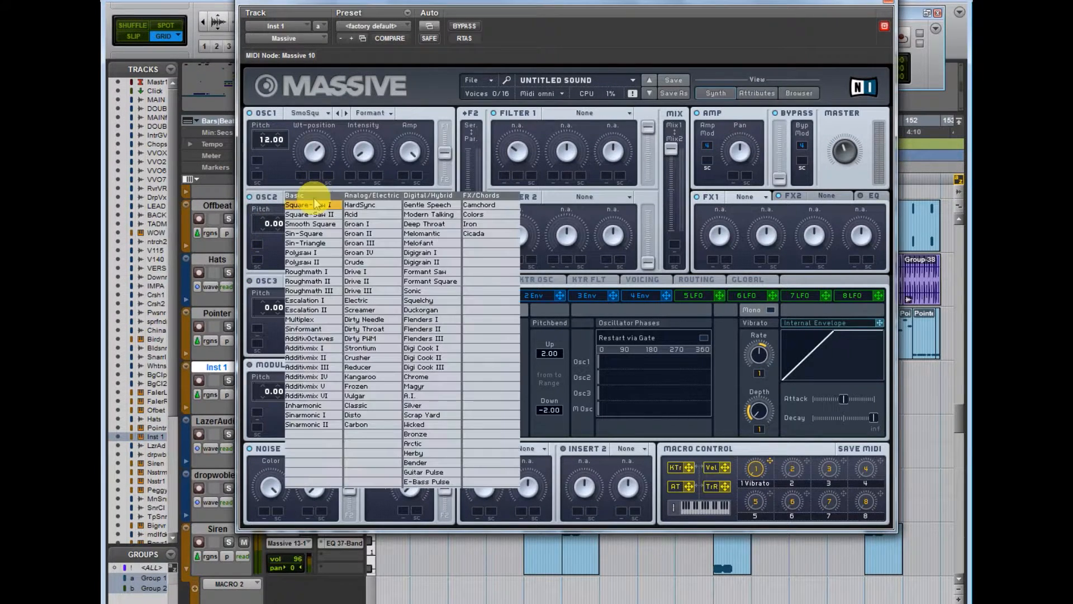
{"action": "left_click", "coordinate": [307, 291]}
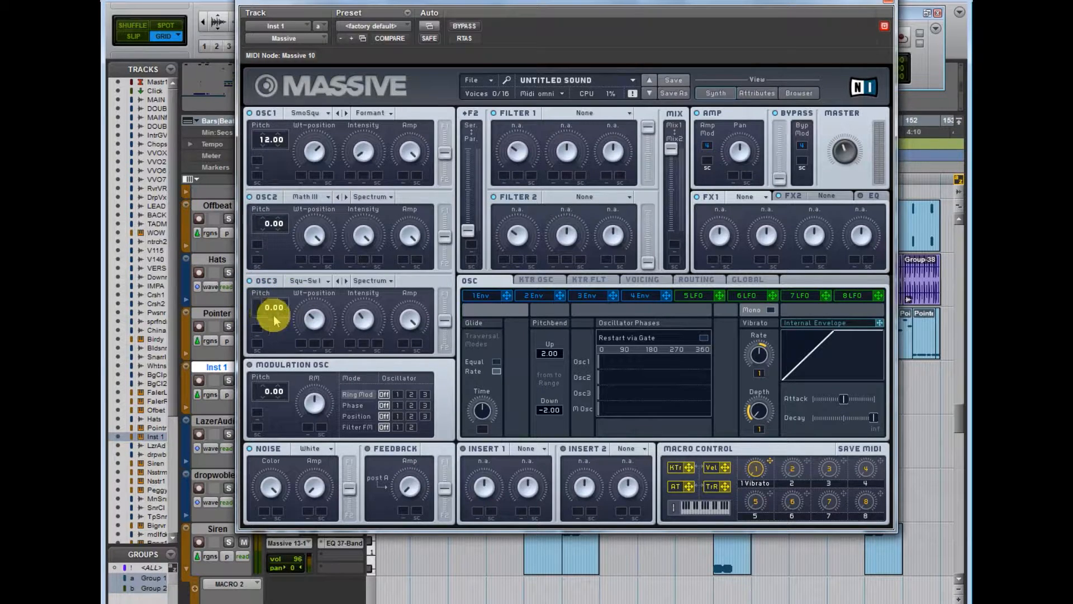
{"action": "left_click", "coordinate": [306, 285]}
{"action": "left_click", "coordinate": [450, 243]}
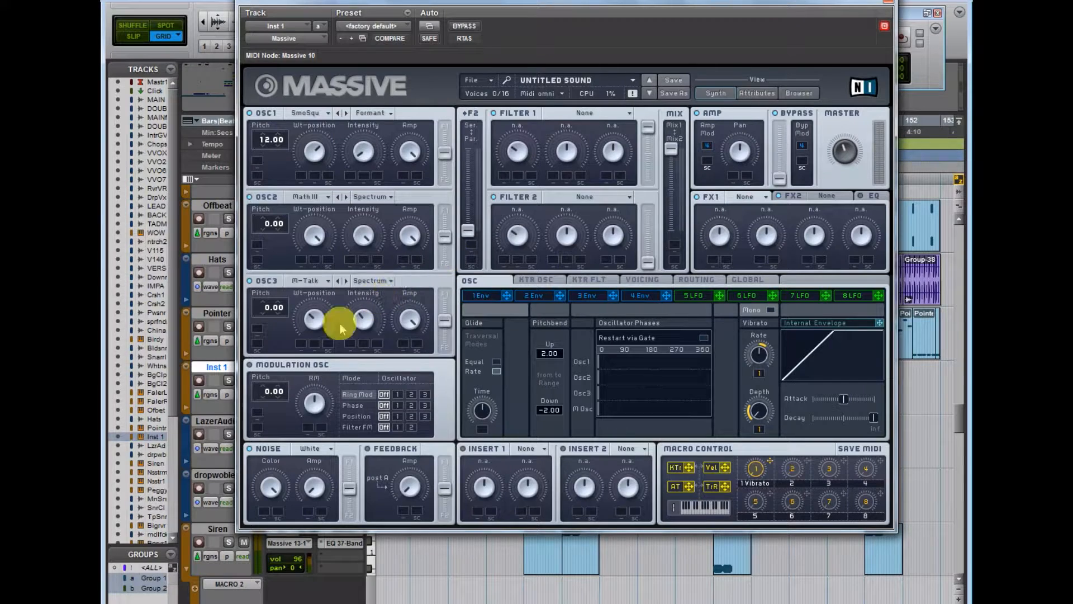
{"action": "mouse_move", "coordinate": [317, 317]}
{"action": "left_mouse_down"}
{"action": "mouse_move", "coordinate": [342, 305]}
{"action": "mouse_move", "coordinate": [323, 311]}
{"action": "left_mouse_up"}
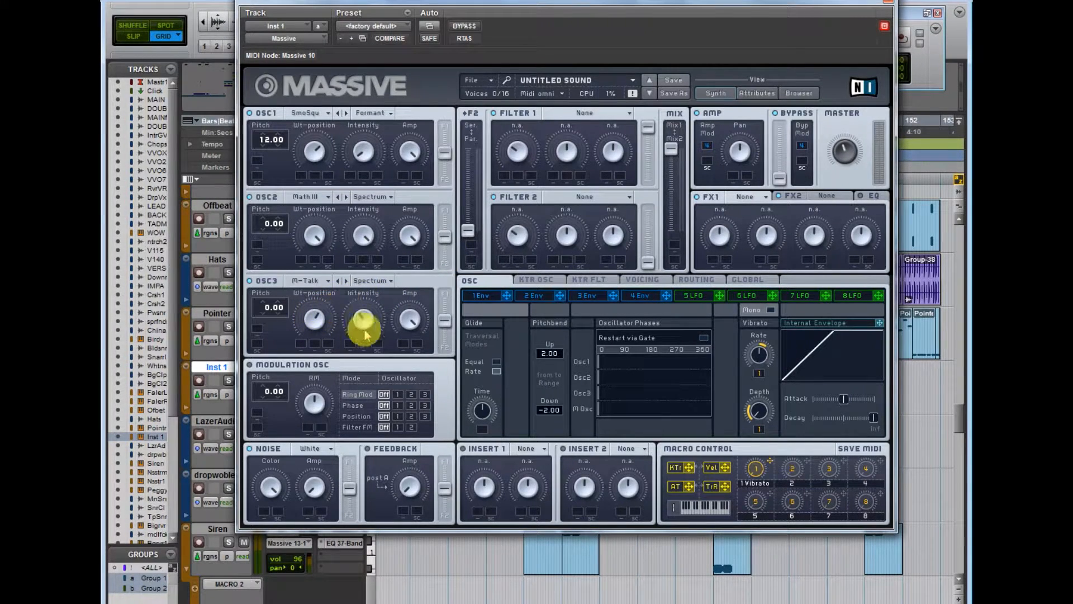
{"action": "mouse_move", "coordinate": [359, 322]}
{"action": "left_mouse_down"}
{"action": "mouse_move", "coordinate": [403, 221]}
{"action": "mouse_move", "coordinate": [359, 334]}
{"action": "left_mouse_up"}
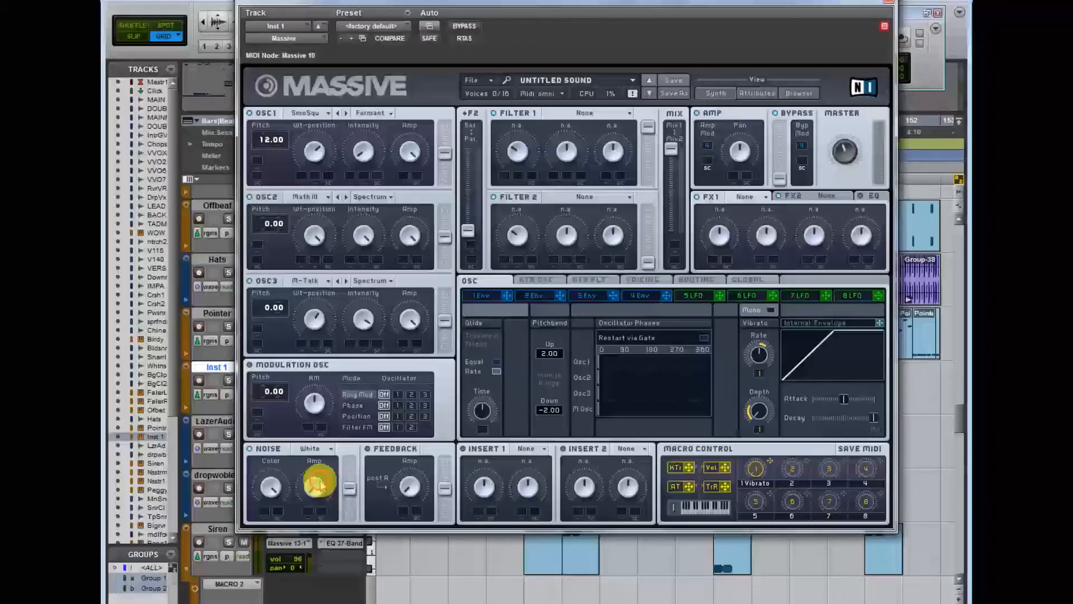
Step: Raise the noise amp slightly and enable Restart via Gate for the oscillator phases
{"action": "left_click_drag", "start_coordinate": [317, 482], "coordinate": [328, 479]}
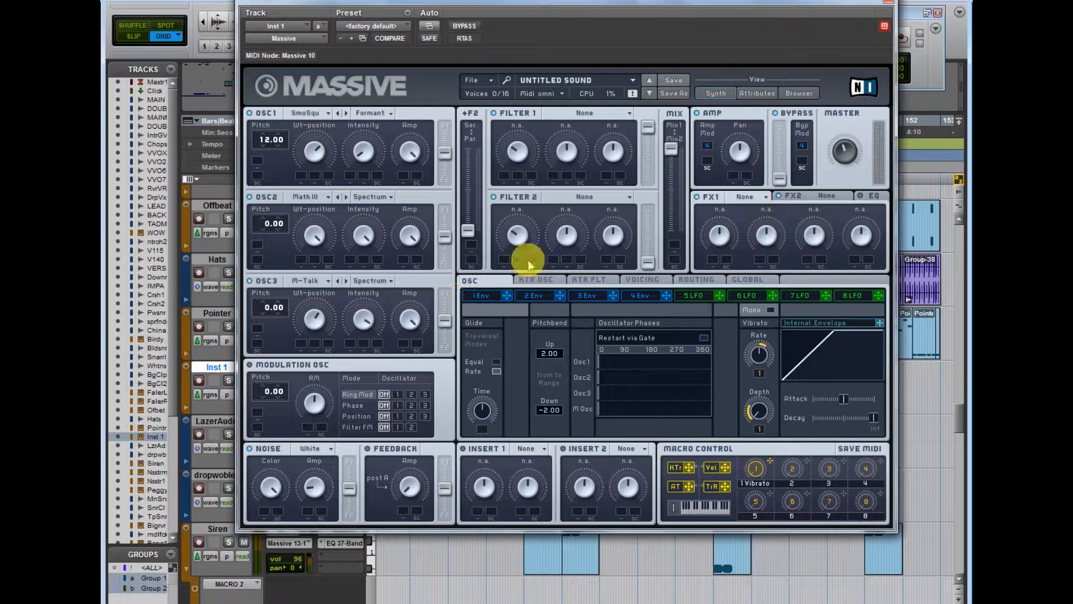
{"action": "left_click", "coordinate": [701, 337]}
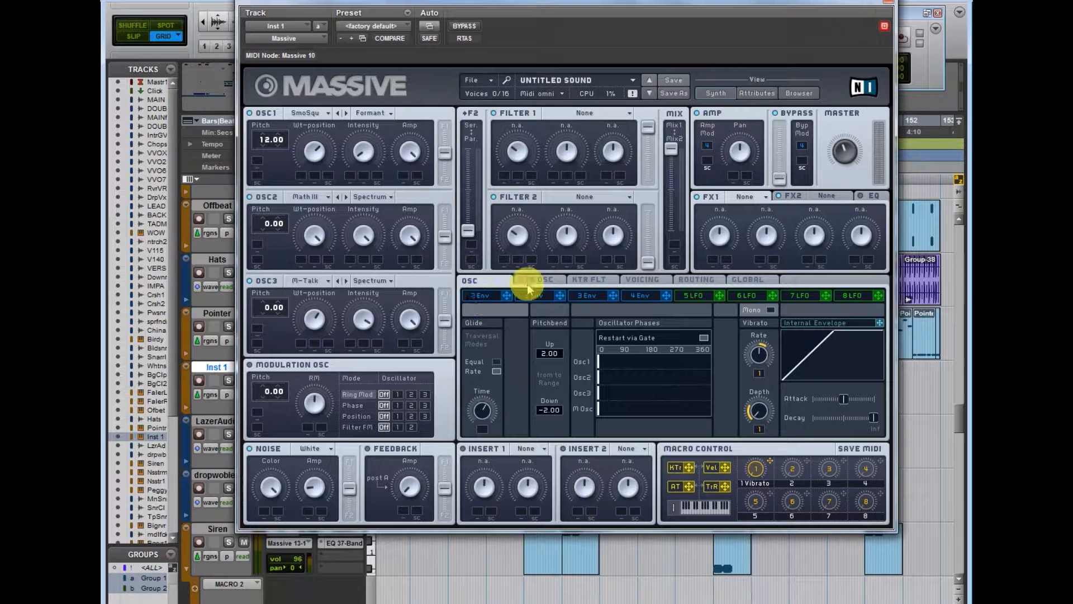
Step: Modulate oscillator 1's pitch with LFO 5 at 0.50 and envelope 1 at 24.08
{"action": "left_click", "coordinate": [693, 296]}
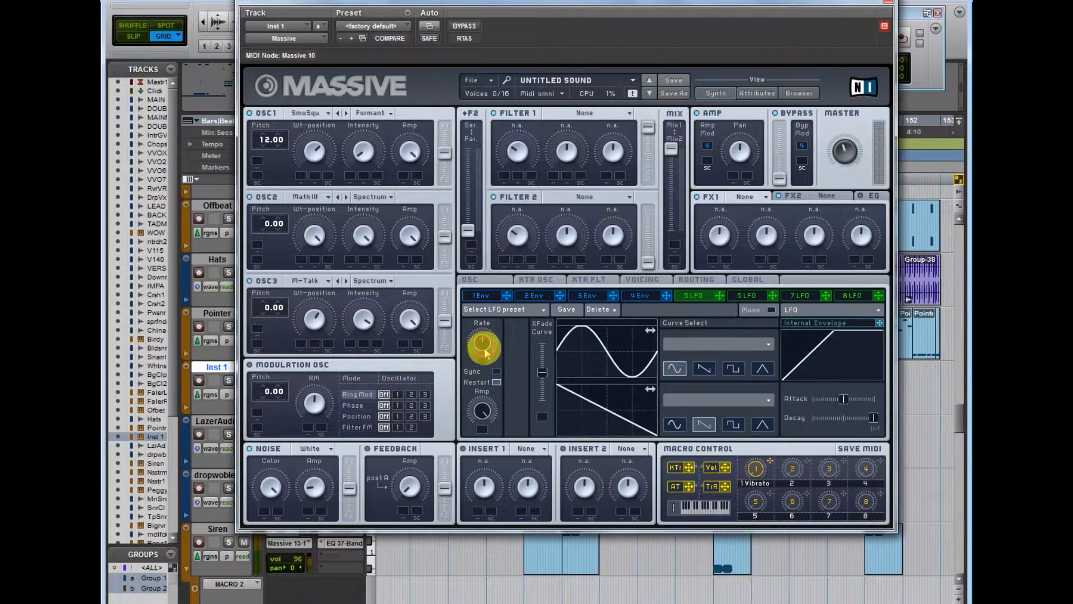
{"action": "left_click_drag", "start_coordinate": [716, 303], "coordinate": [349, 105]}
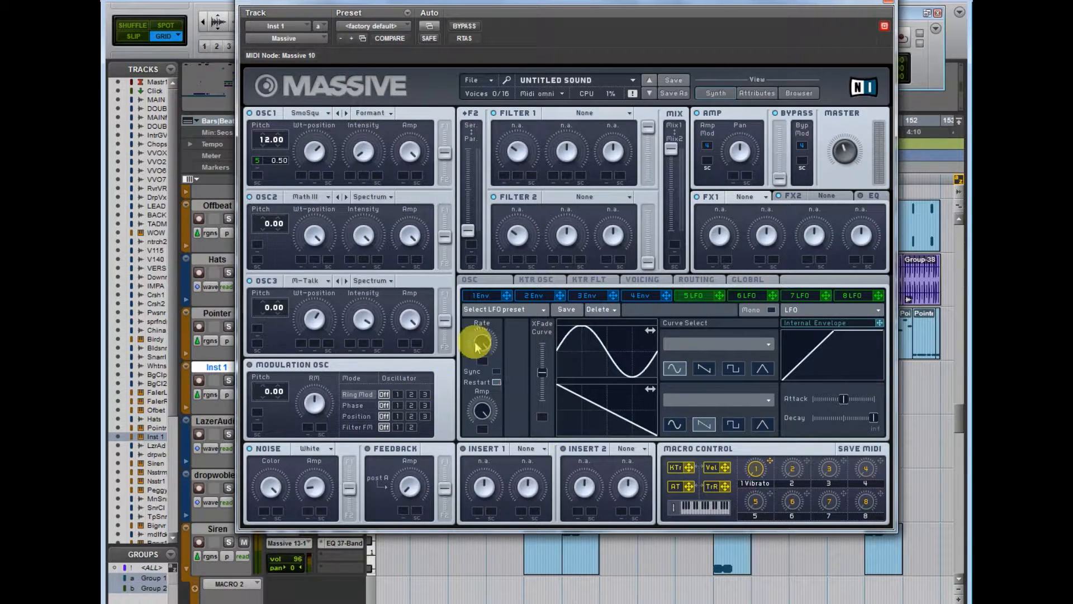
{"action": "left_click", "coordinate": [488, 295]}
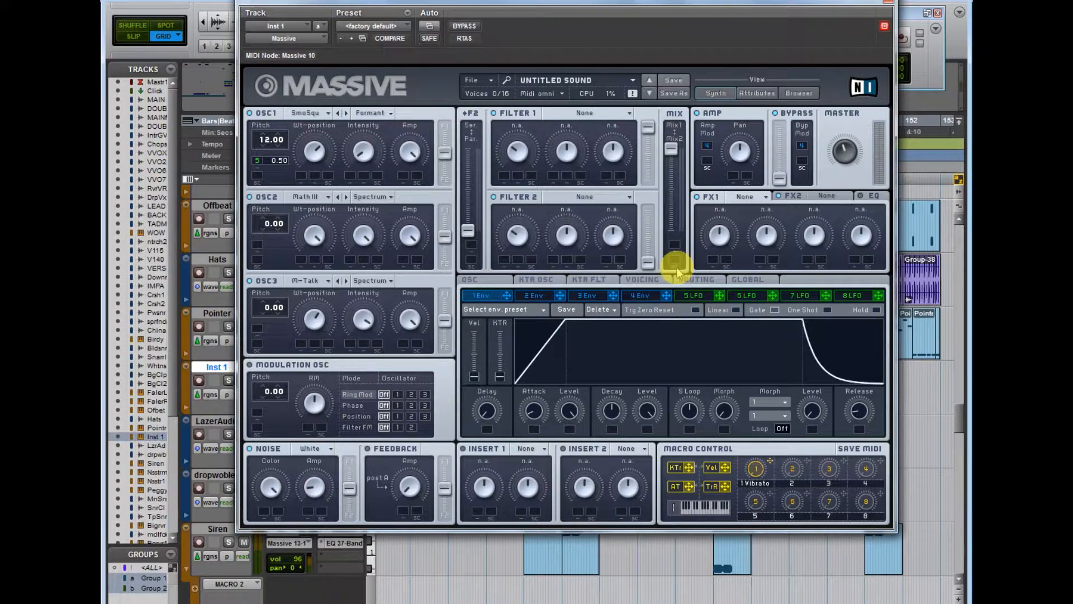
{"action": "left_click_drag", "start_coordinate": [508, 296], "coordinate": [334, 146]}
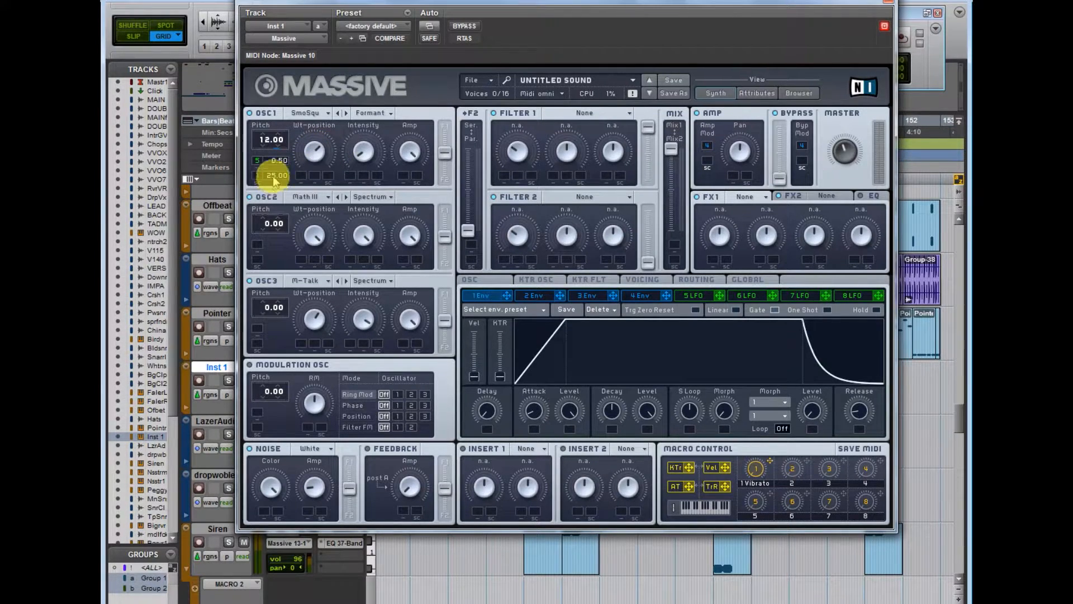
{"action": "left_click_drag", "start_coordinate": [272, 182], "coordinate": [297, 177]}
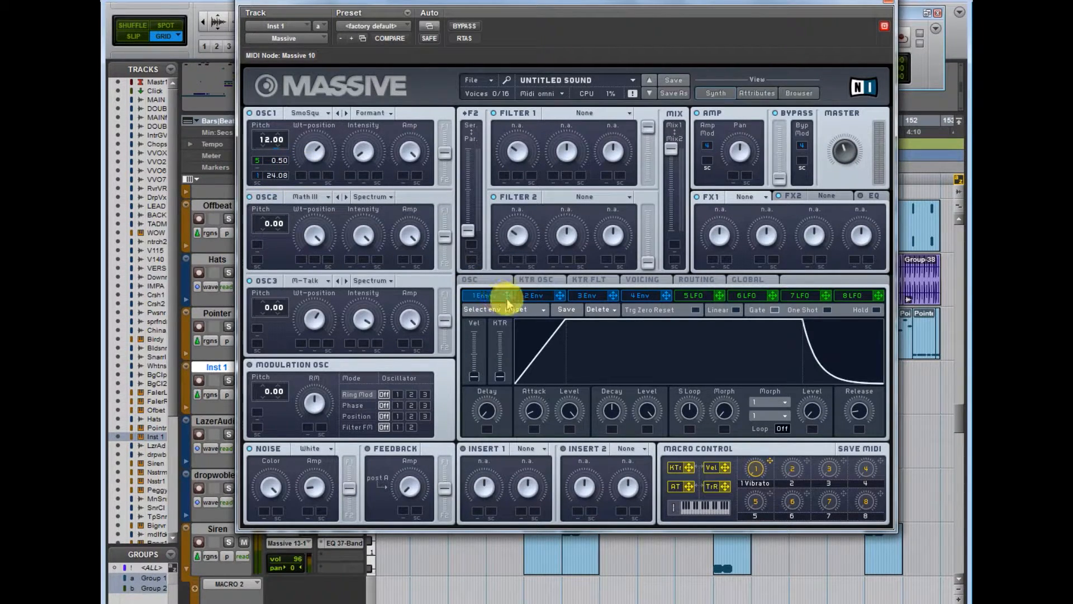
Step: Assign envelope 1 to the pitch of oscillator 2 at 24.05 and of oscillator 3, and adjust the envelope
{"action": "left_click", "coordinate": [274, 243]}
{"action": "left_click_drag", "start_coordinate": [509, 302], "coordinate": [295, 239]}
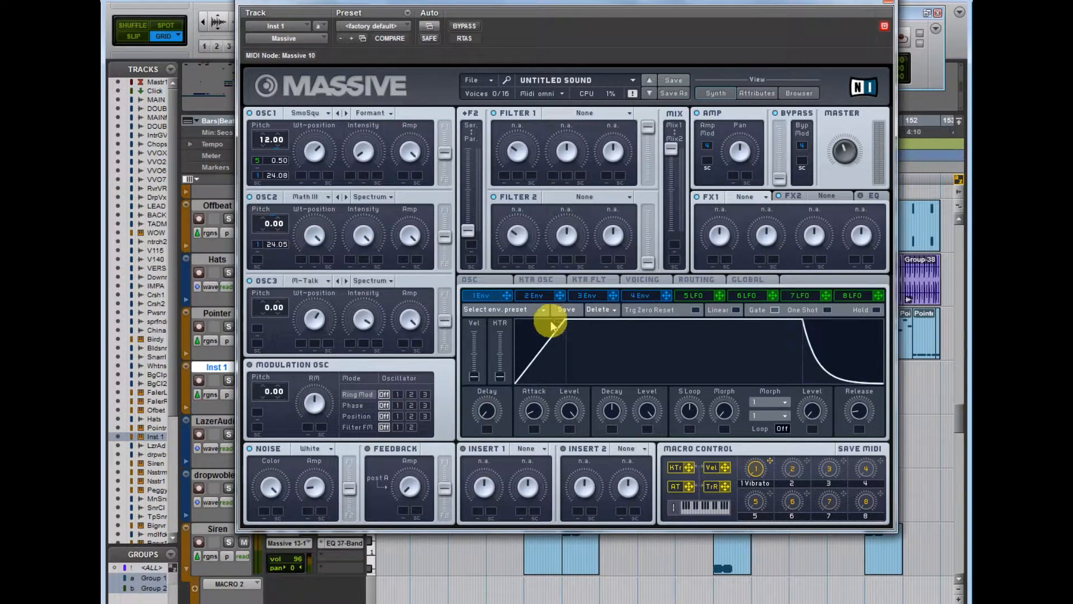
{"action": "left_click_drag", "start_coordinate": [509, 302], "coordinate": [281, 326]}
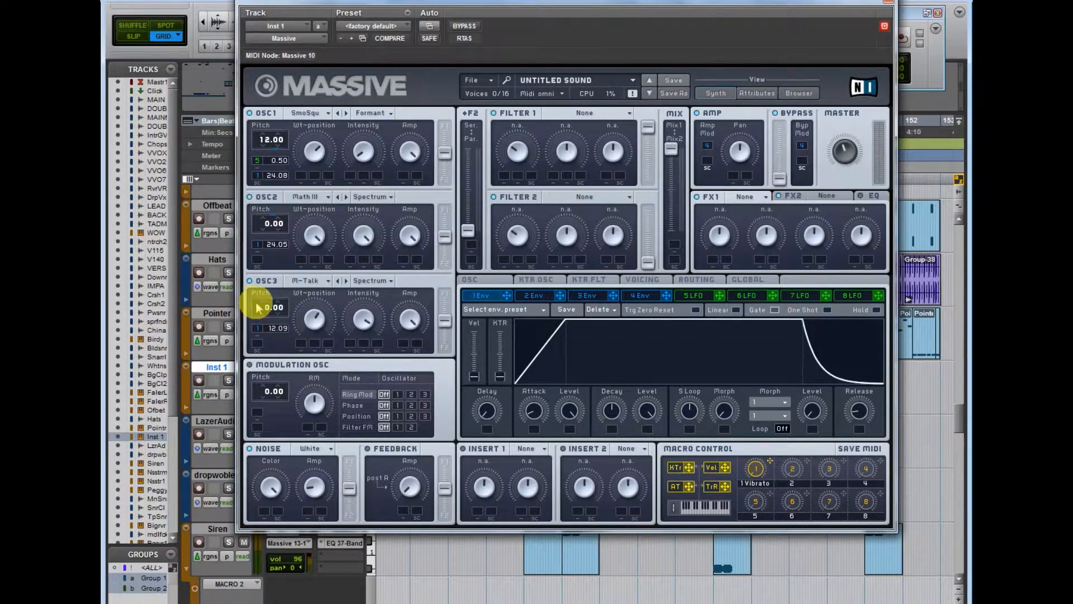
{"action": "left_click_drag", "start_coordinate": [484, 416], "coordinate": [541, 423]}
Step: Load an effect into Insert 1 and turn up its first parameter
{"action": "left_click", "coordinate": [525, 448]}
{"action": "left_click", "coordinate": [545, 507]}
{"action": "left_click_drag", "start_coordinate": [485, 490], "coordinate": [548, 457]}
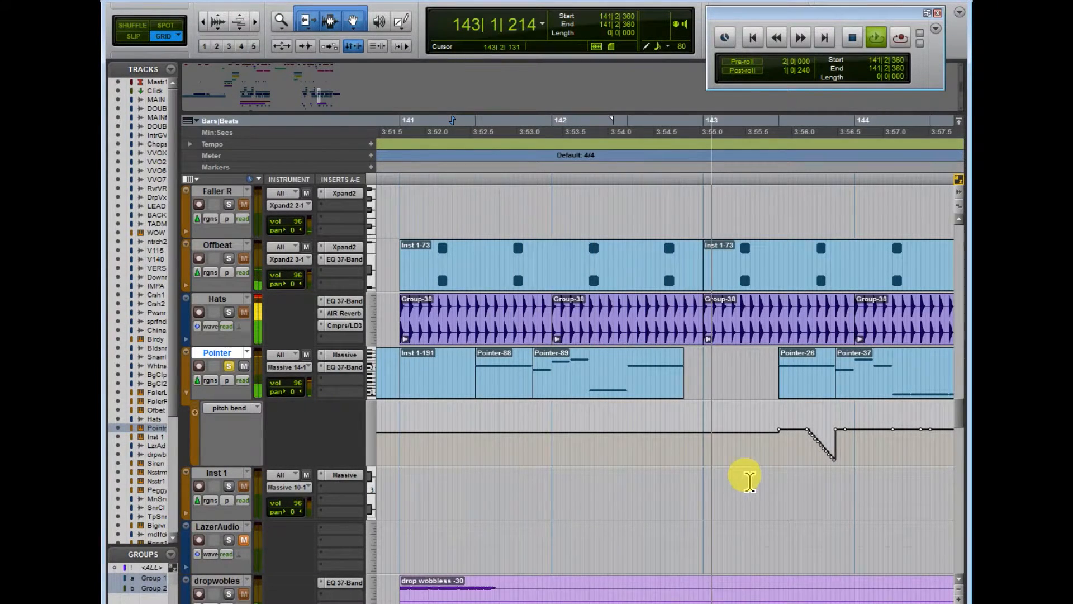
Step: Stop playback and draw a falling pitch bend ramp on the Pointer track, from the middle of Pointer-88 to the start of Pointer-89
{"action": "key", "text": "space"}
{"action": "key", "text": "t"}
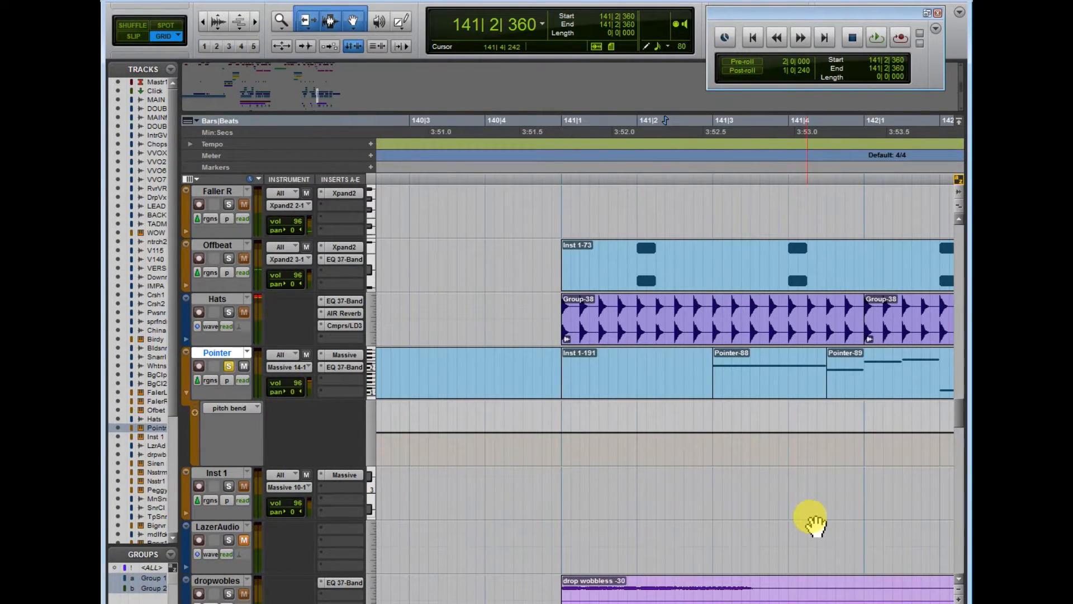
{"action": "scroll", "coordinate": [880, 523], "scroll_direction": "right", "scroll_amount": 3}
{"action": "left_click", "coordinate": [359, 28]}
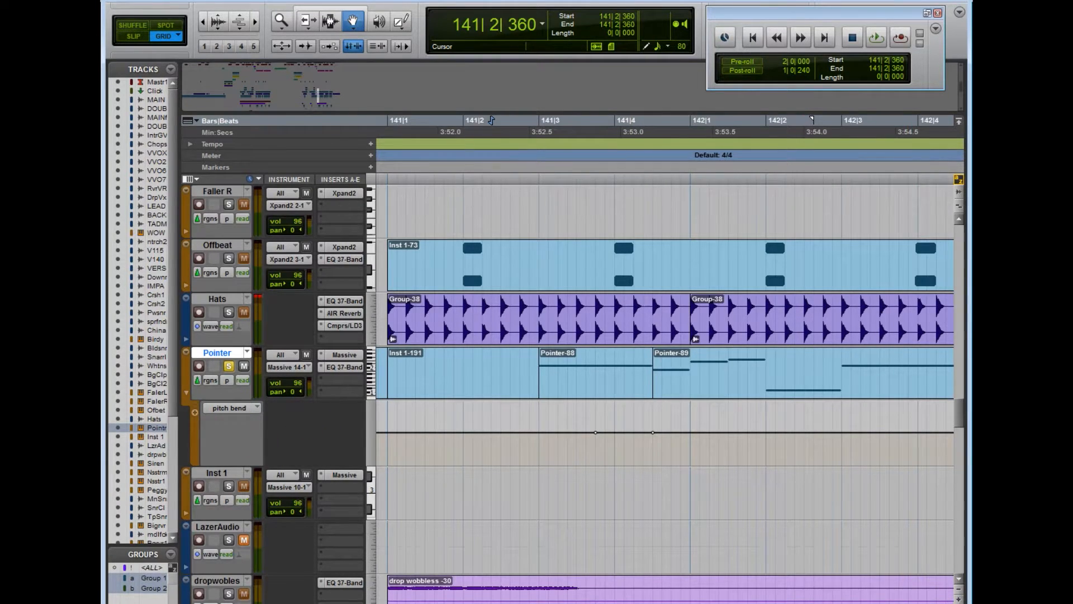
{"action": "key", "text": "t"}
{"action": "scroll", "coordinate": [790, 443], "scroll_direction": "right", "scroll_amount": 3}
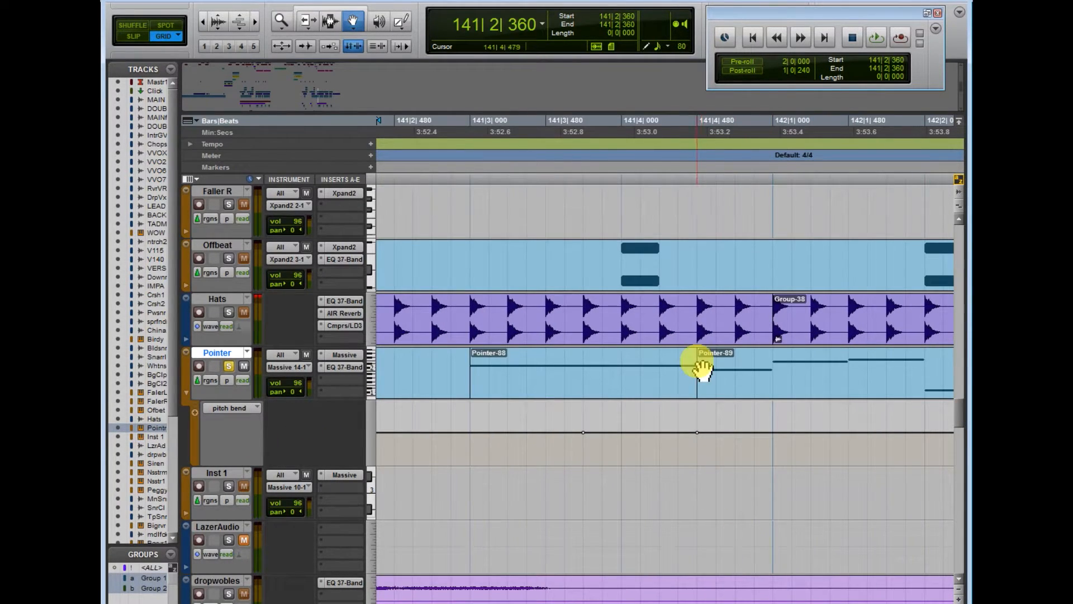
{"action": "left_click", "coordinate": [404, 20]}
{"action": "left_click_drag", "start_coordinate": [583, 434], "coordinate": [696, 481]}
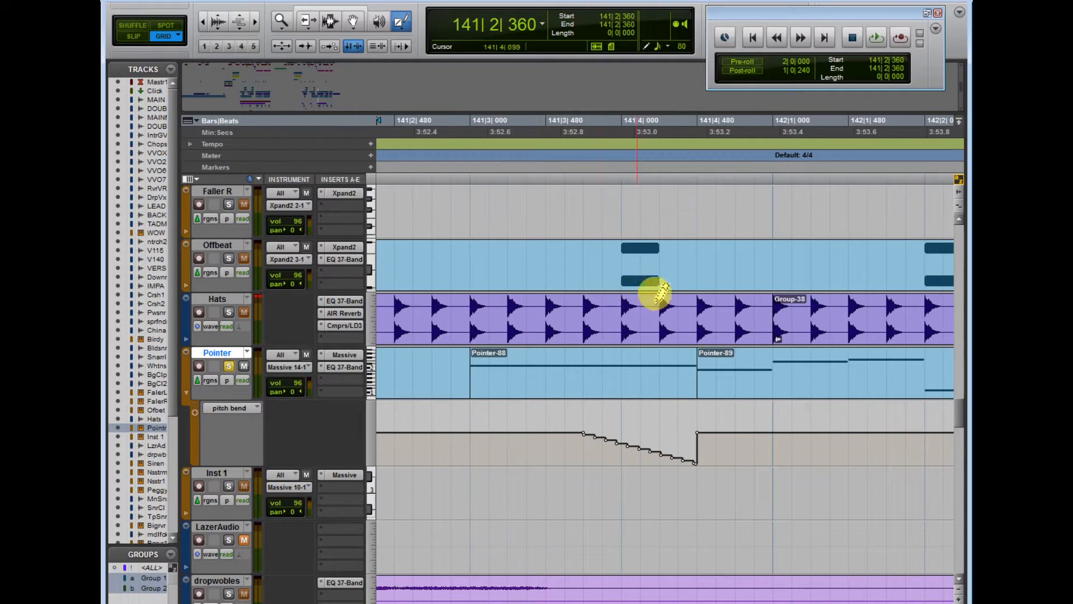
Step: Draw a second falling pitch bend ramp on the Pointer track, ending at the start of Pointer-90
{"action": "left_click", "coordinate": [927, 603]}
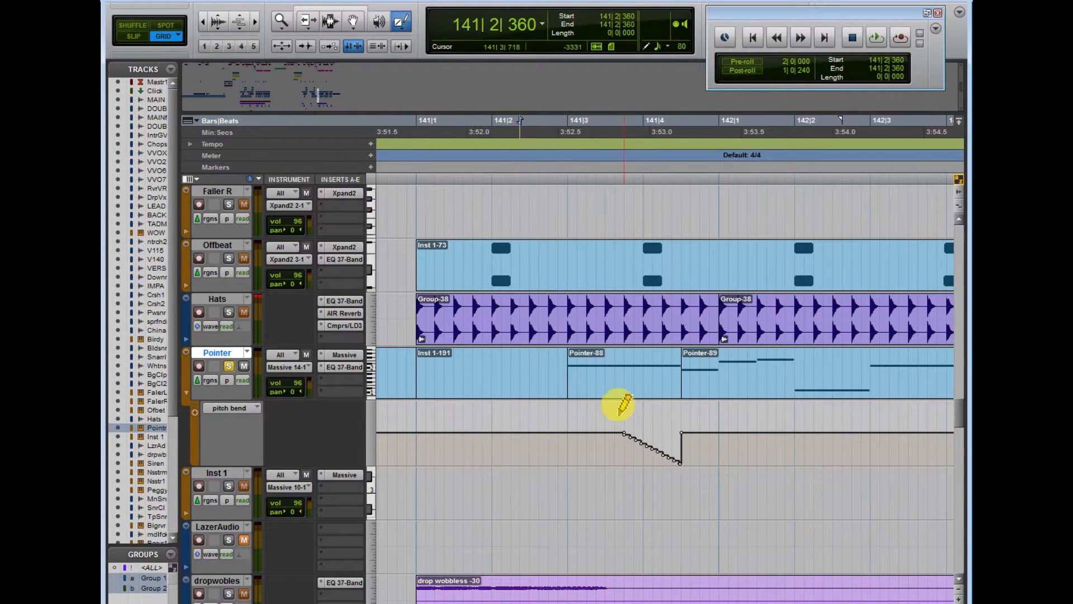
{"action": "scroll", "coordinate": [729, 475], "scroll_direction": "right", "scroll_amount": 2}
{"action": "left_click", "coordinate": [353, 19]}
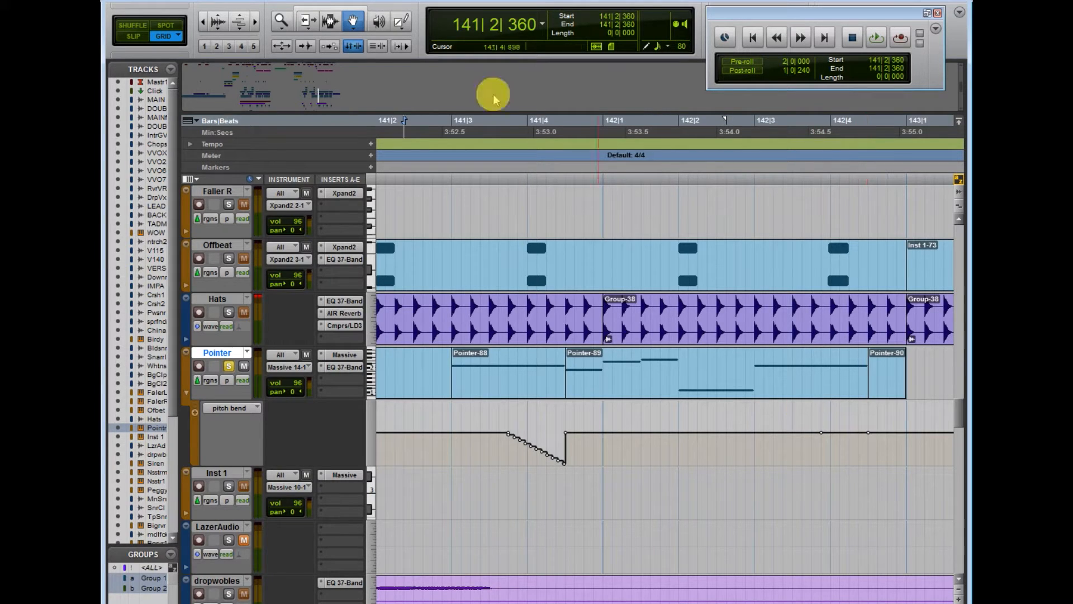
{"action": "left_click_drag", "start_coordinate": [820, 432], "coordinate": [868, 478]}
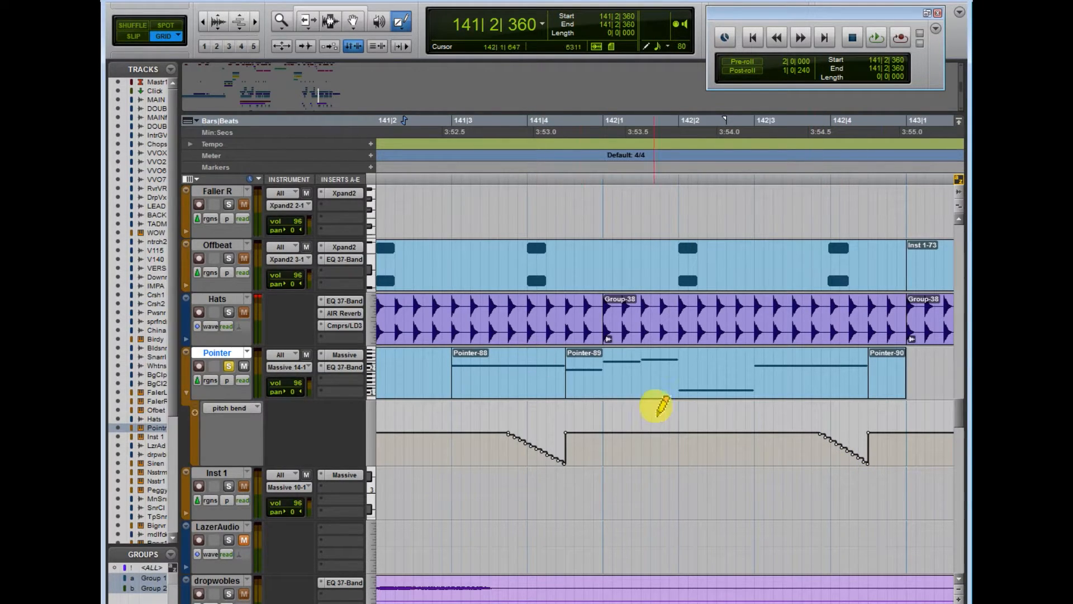
Step: Play the section from 141|2|720 to listen to the drawn pitch bends
{"action": "left_click", "coordinate": [437, 150]}
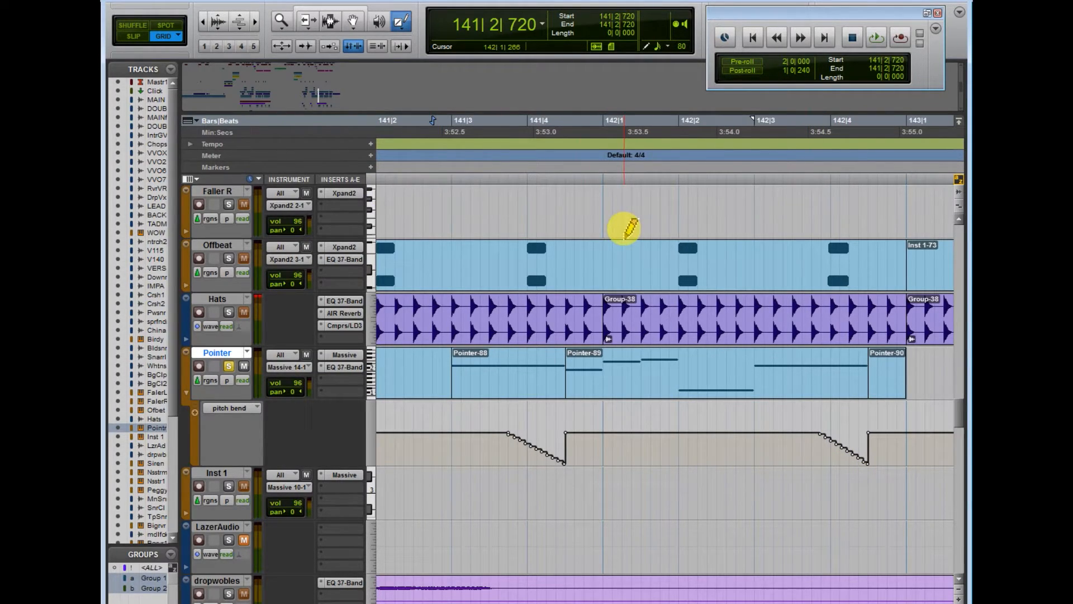
{"action": "key", "text": "space"}
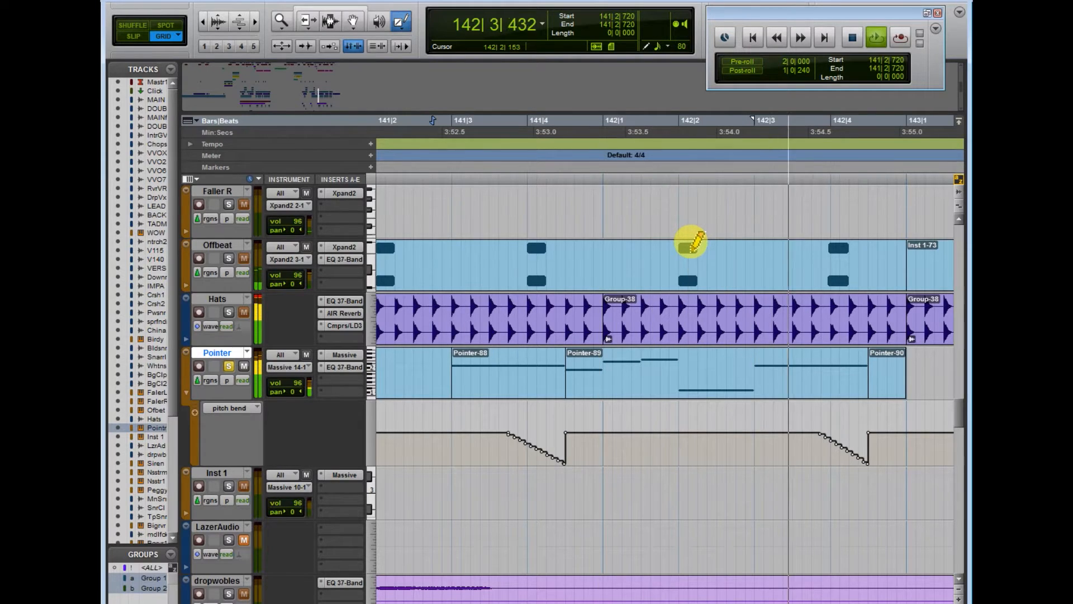
{"action": "key", "text": "space"}
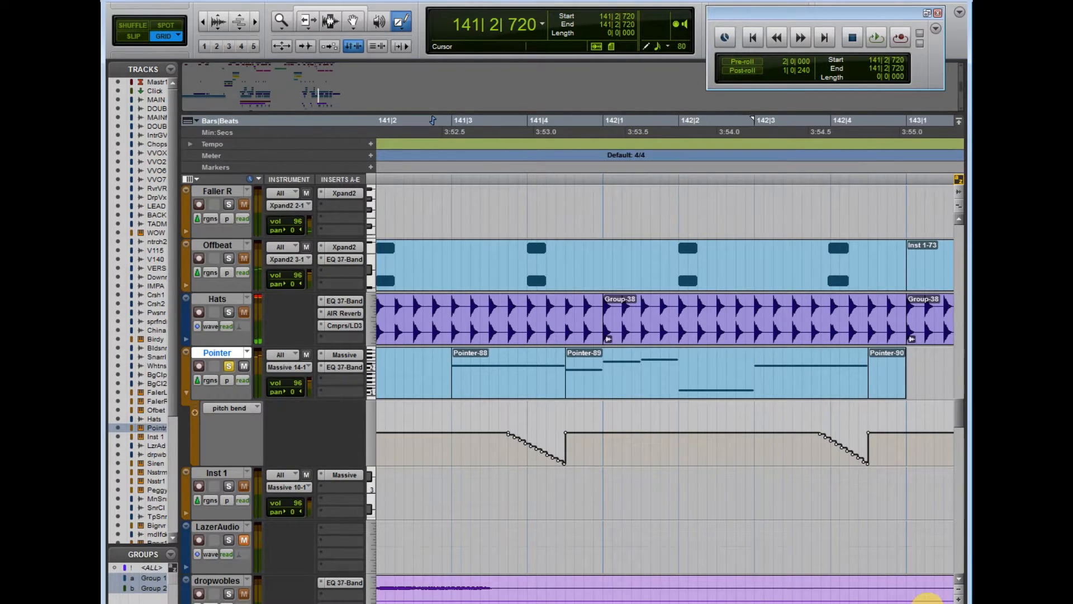
Step: Switch from the Pencil to the Smart Tool in the edit area
{"action": "key", "text": "r"}
{"action": "right_click", "coordinate": [528, 487]}
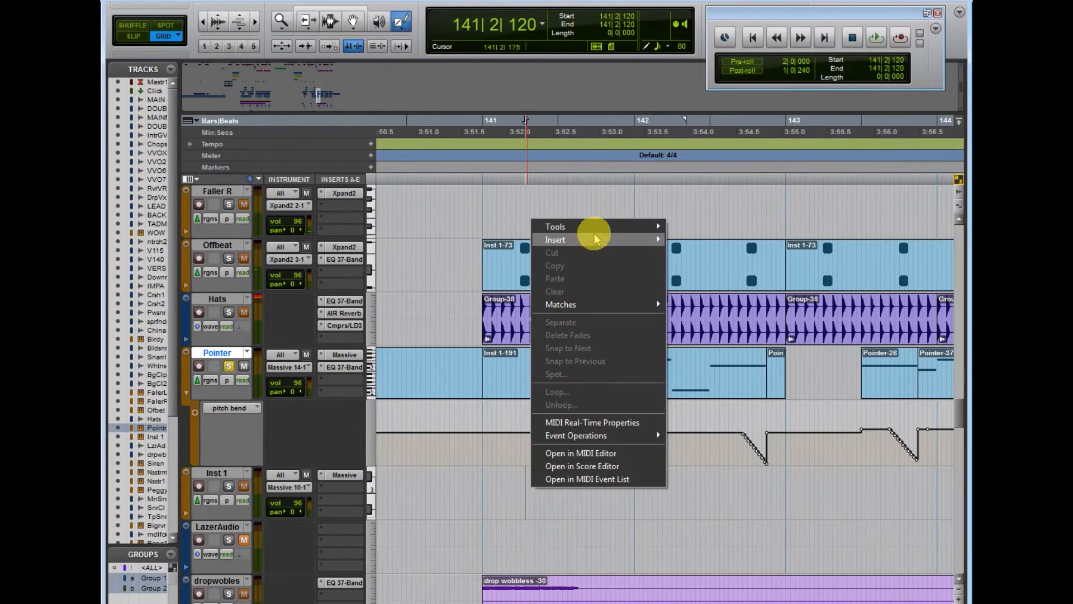
{"action": "left_click", "coordinate": [675, 271]}
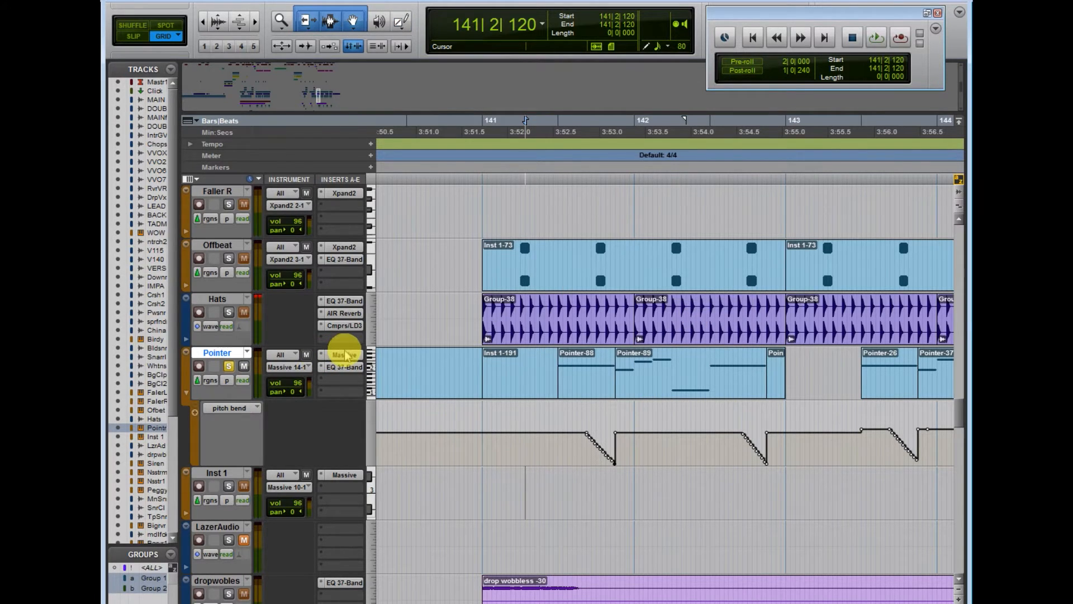
Step: Open the EQ 7-Band insert of the Pointer track and move its window below the track's regions
{"action": "left_click", "coordinate": [345, 355]}
{"action": "left_click", "coordinate": [885, 5]}
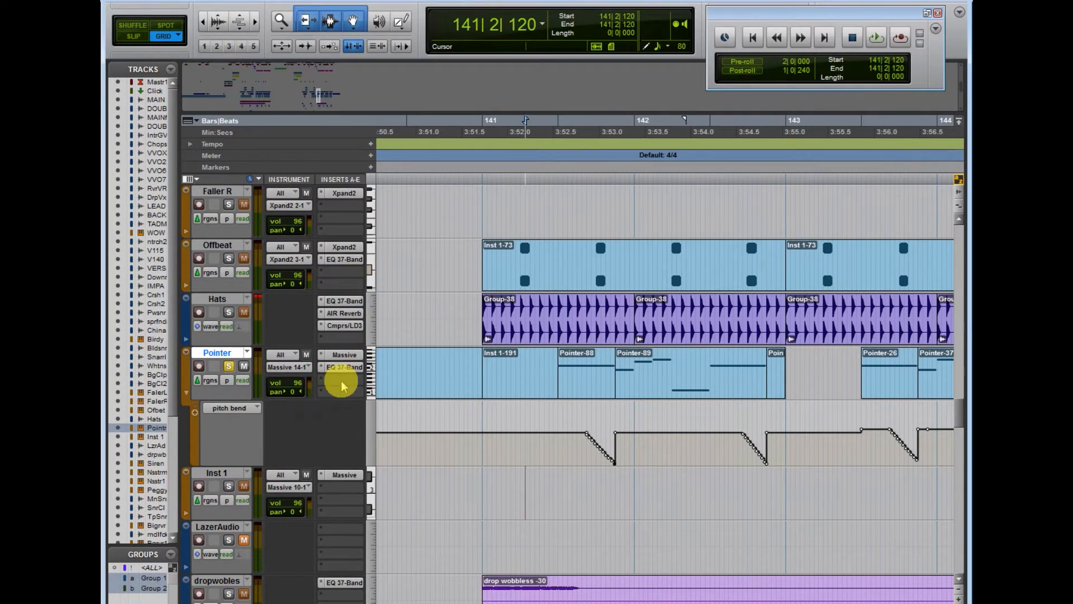
{"action": "left_click", "coordinate": [345, 367]}
{"action": "left_click_drag", "start_coordinate": [584, 12], "coordinate": [690, 442]}
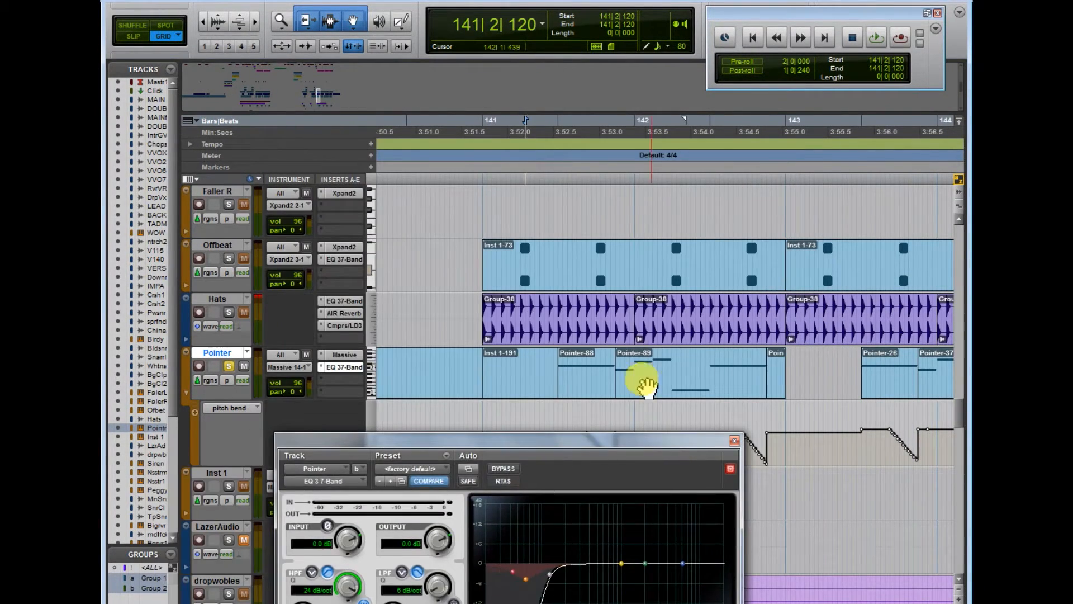
Step: Play the arrangement from the start of bar 141 to listen to the Pointer lead with the Offbeat and Hats tracks
{"action": "left_click", "coordinate": [500, 149]}
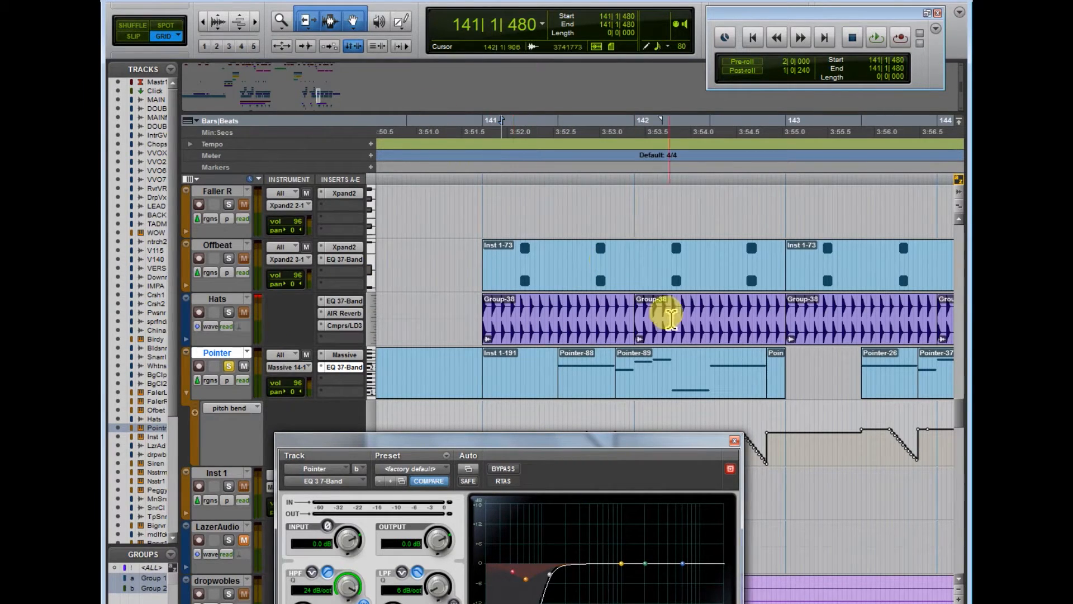
{"action": "left_click", "coordinate": [596, 392]}
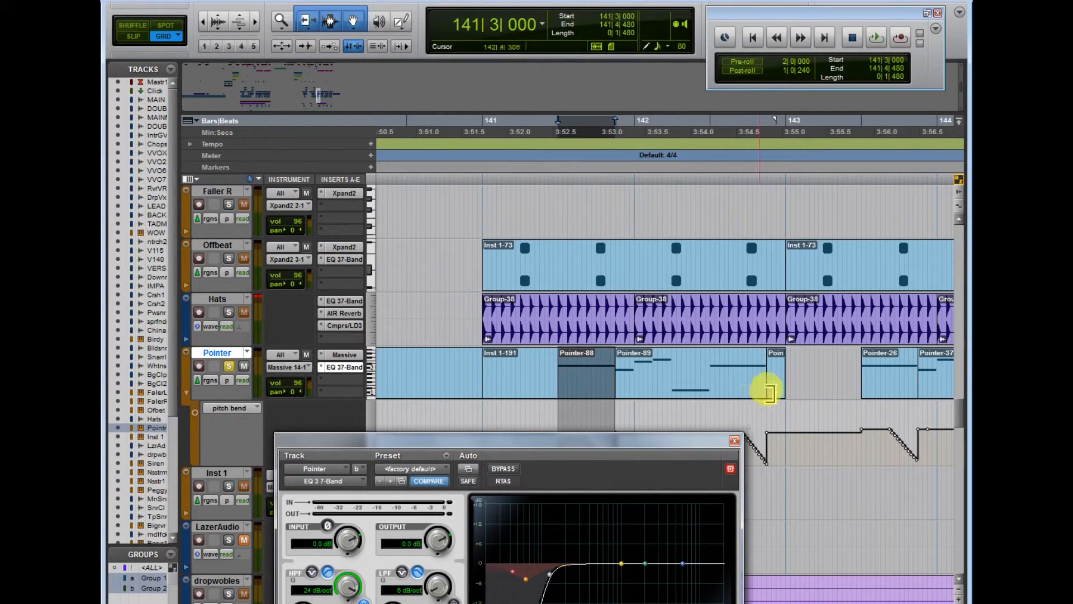
{"action": "left_click", "coordinate": [689, 391], "text": "shift"}
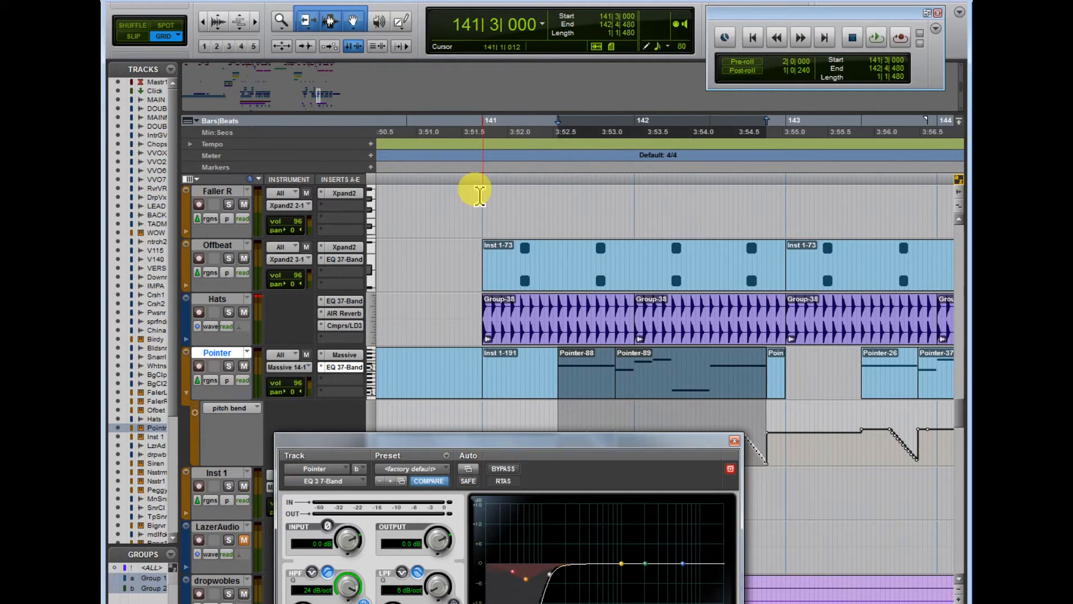
{"action": "left_click", "coordinate": [497, 168]}
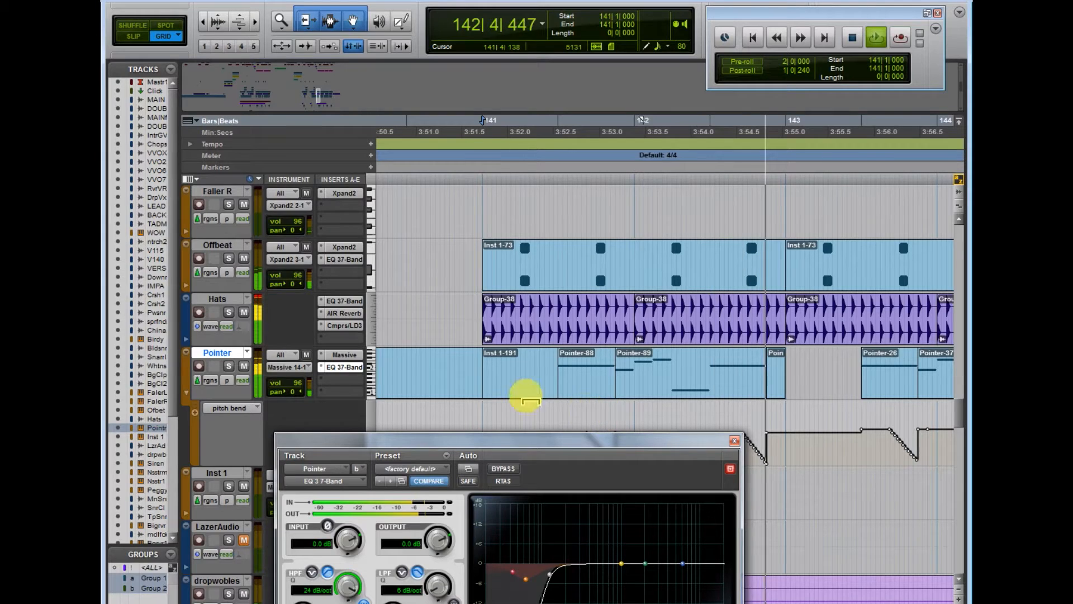
{"action": "key", "text": "space"}
Step: Select the Pointer-88 and Pointer-89 regions together and loop their playback from 141|3|000 to 142|4|480
{"action": "left_click", "coordinate": [582, 389]}
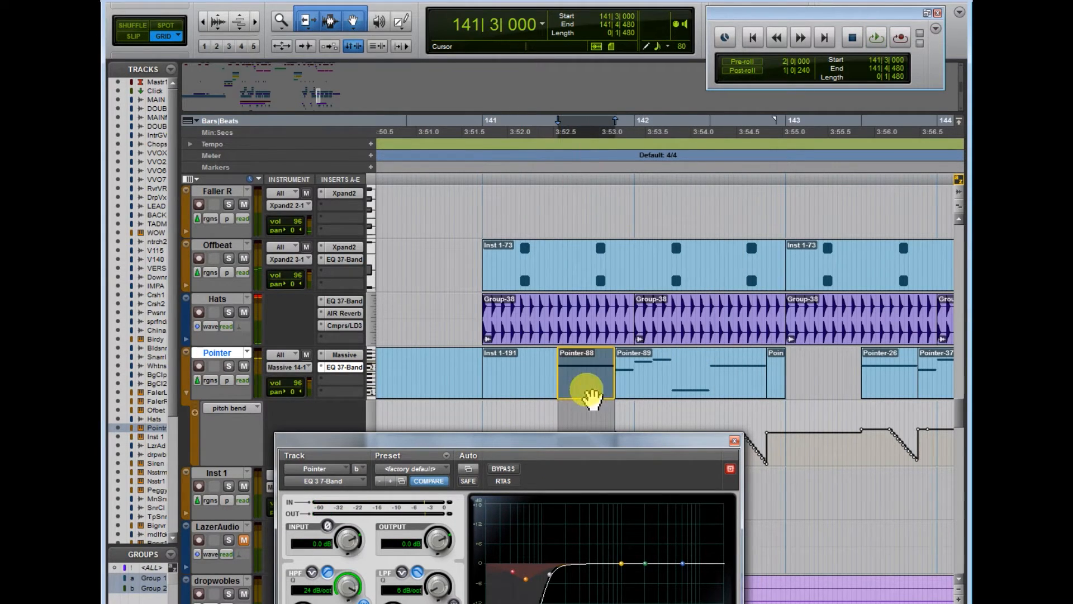
{"action": "left_click", "coordinate": [681, 393], "text": "shift"}
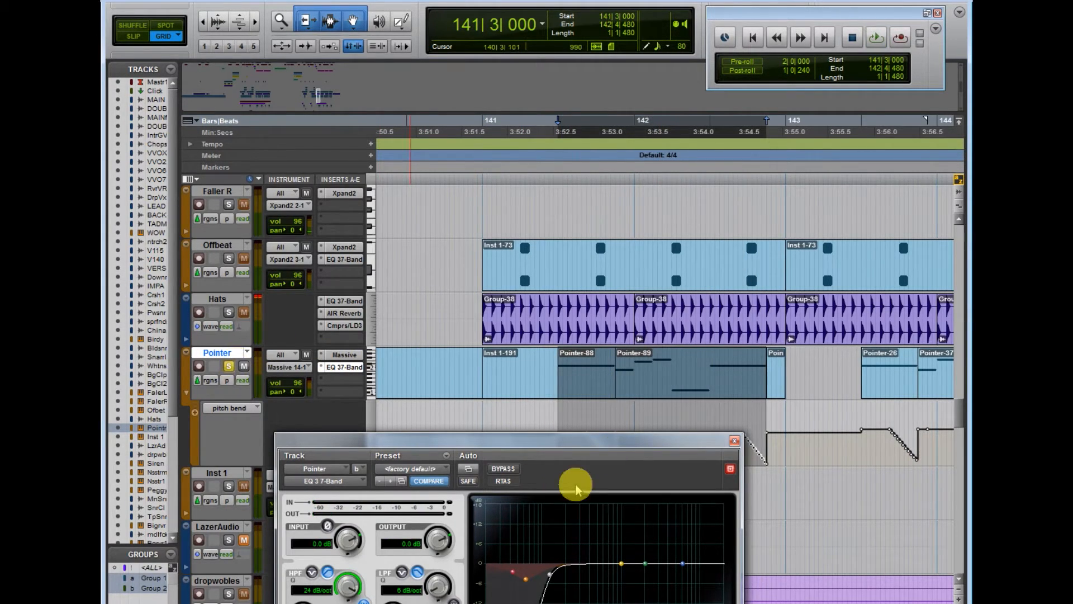
{"action": "key", "text": "space"}
Step: Move the EQ window fully into view, lower the high-pass frequency to 20 Hz and set the LMF band to 40 Hz at about -0.8 dB
{"action": "left_click_drag", "start_coordinate": [587, 441], "coordinate": [733, 270]}
{"action": "left_click_drag", "start_coordinate": [446, 447], "coordinate": [431, 598]}
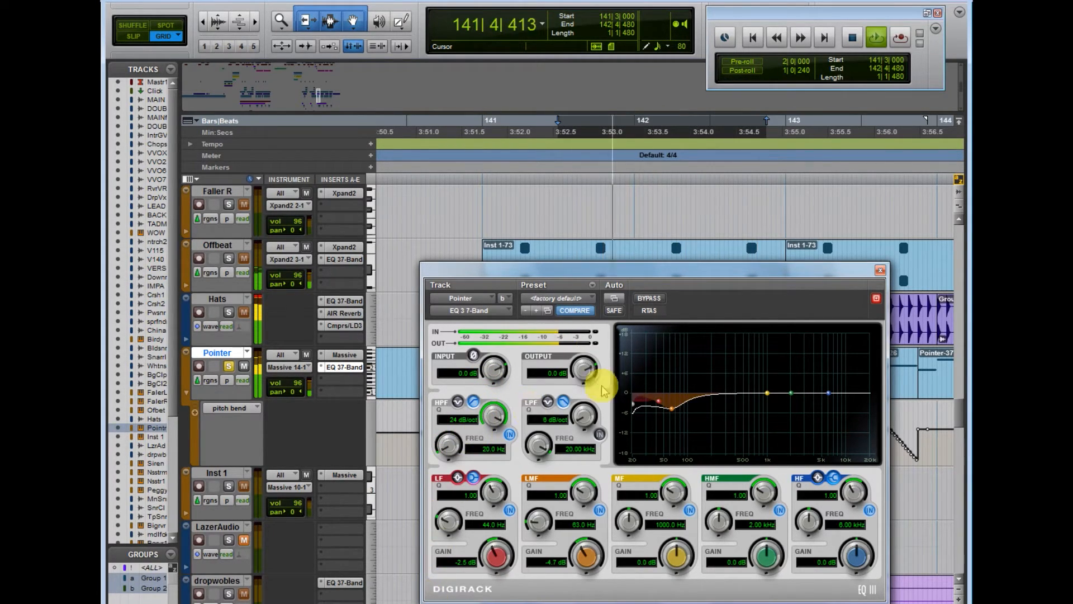
{"action": "left_click_drag", "start_coordinate": [673, 410], "coordinate": [659, 400]}
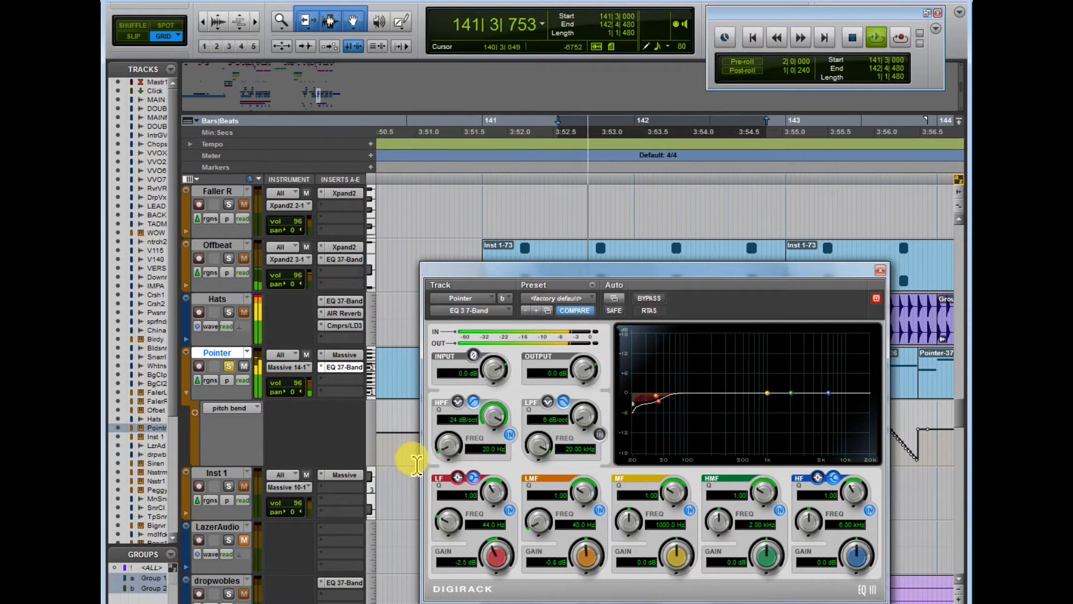
Step: Raise the high-pass filter frequency to 246.6 Hz and move the EQ window toward the middle of the edit area
{"action": "left_click_drag", "start_coordinate": [459, 438], "coordinate": [466, 422]}
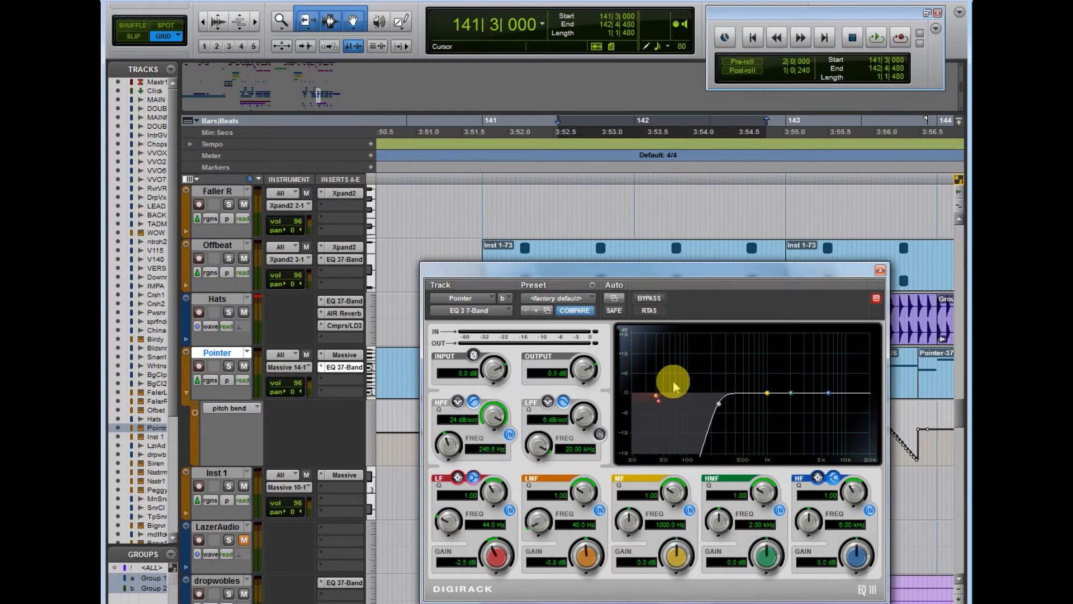
{"action": "left_click_drag", "start_coordinate": [719, 286], "coordinate": [675, 225]}
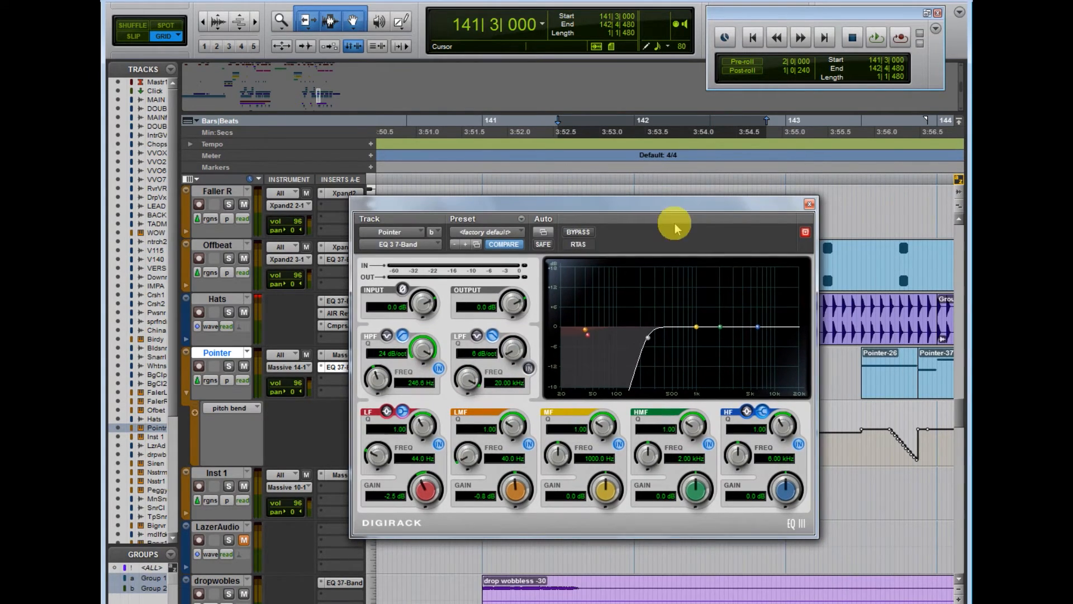